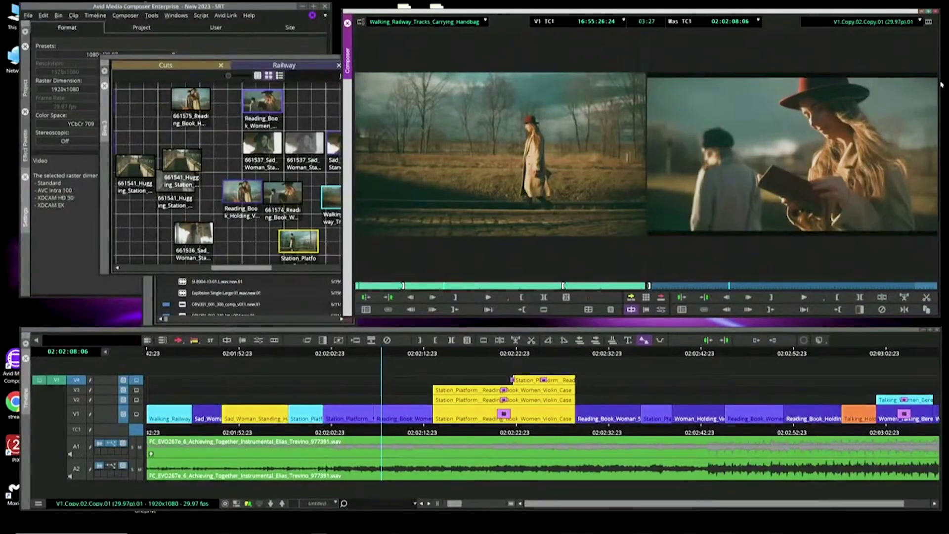
# Shorten the Composer viewer from its top edge and shift the Timeline window slightly left.
pyautogui.moveTo(779, 10); pyautogui.dragTo(750, 27)
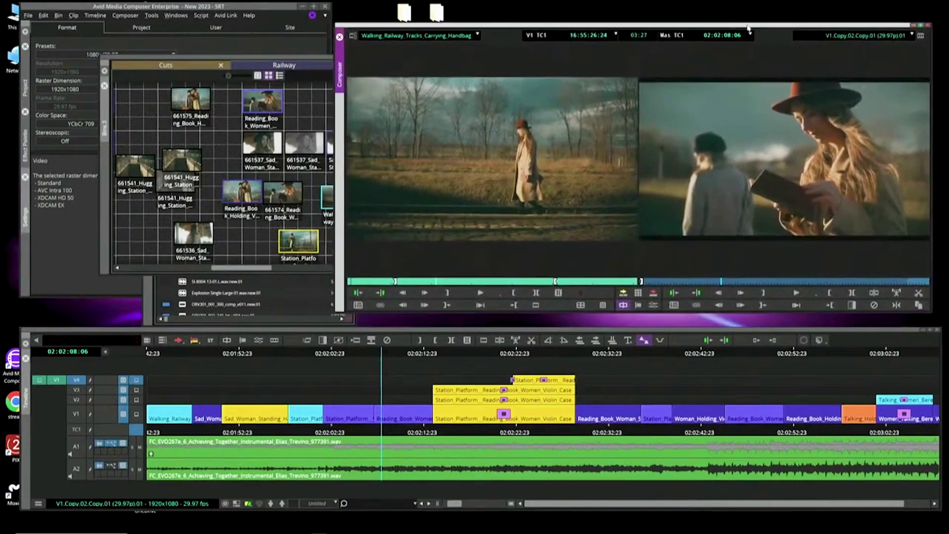
pyautogui.moveTo(712, 332); pyautogui.dragTo(700, 331)
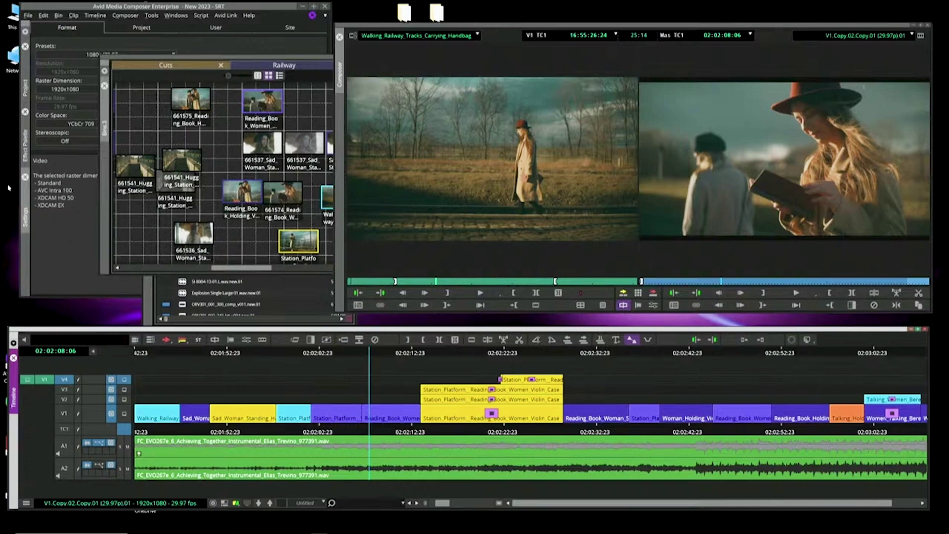
# Create a user profile based on Transitioning from Adobe Premiere Pro and enter a profile name.
pyautogui.click(25, 218)
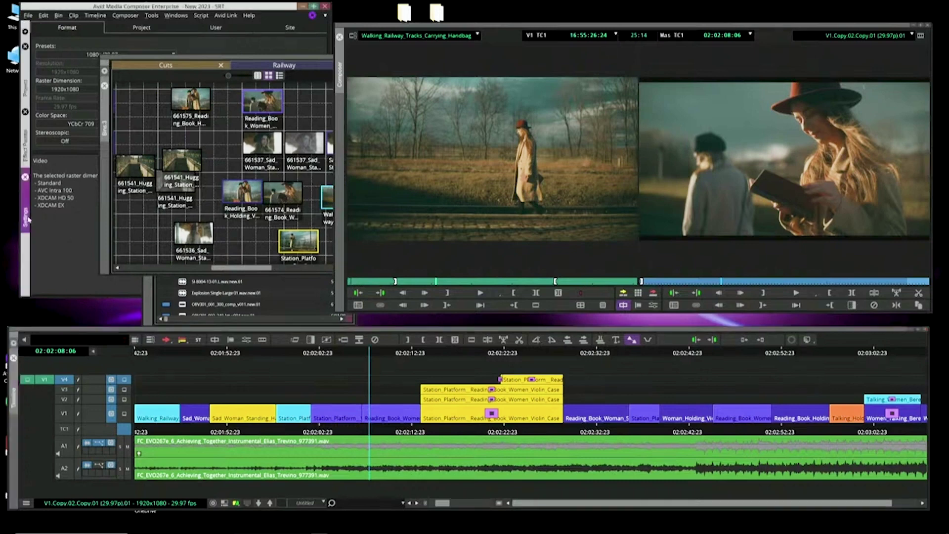
pyautogui.click(220, 29)
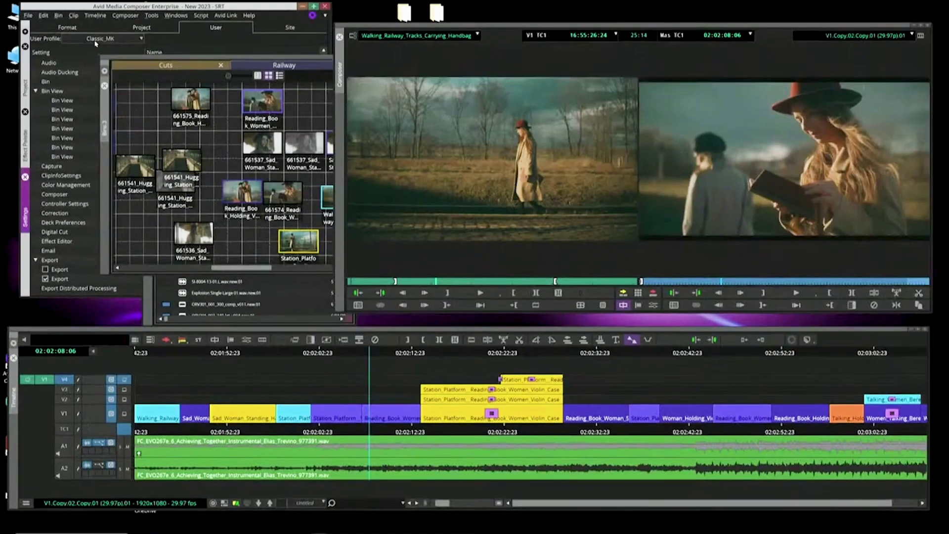
pyautogui.click(96, 44)
pyautogui.click(99, 107)
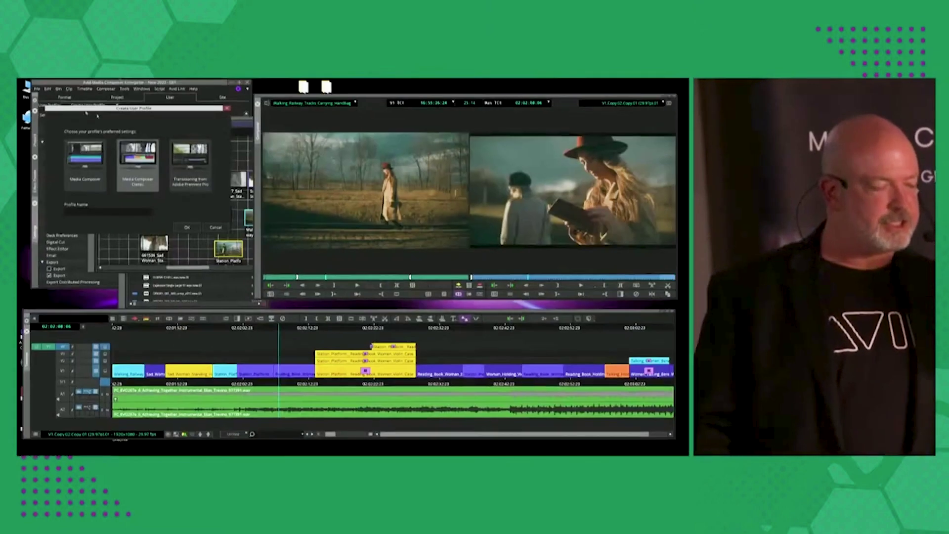
pyautogui.click(189, 180)
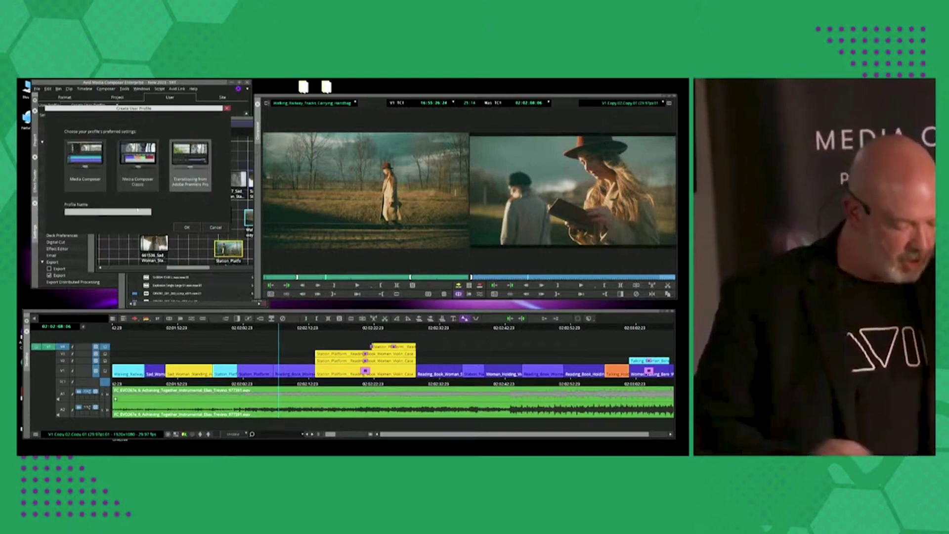
pyautogui.write('PF Mike')
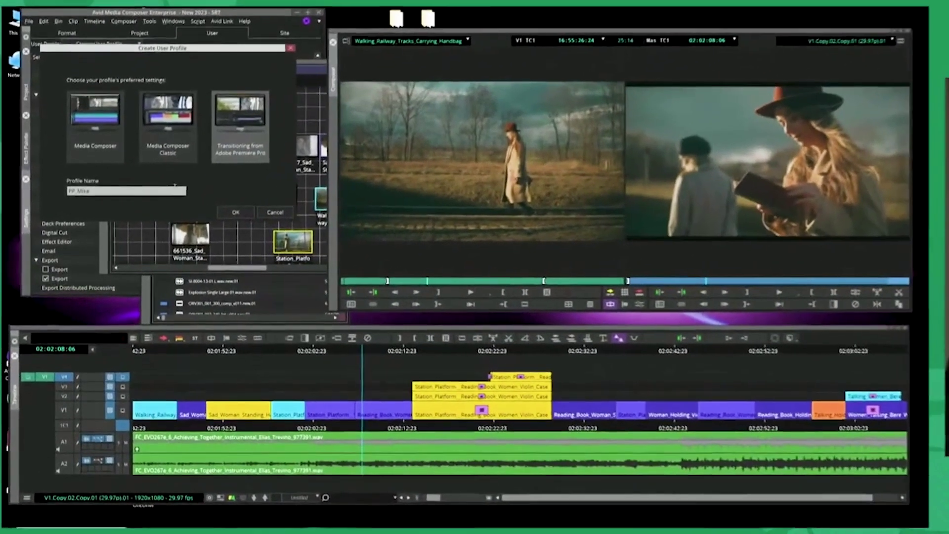
# Confirm the new Premiere Pro-based profile and mark an in point in the sequence.
pyautogui.press('Return')
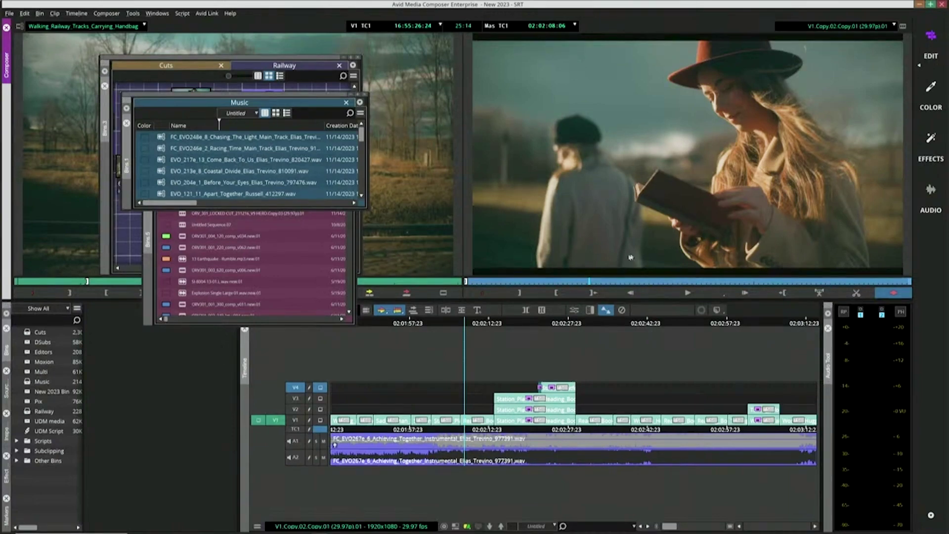
pyautogui.press('i')
pyautogui.click(24, 15)
# Open and review the Keyboard Premiere Pro mapping in user settings, then close Settings.
pyautogui.click(34, 204)
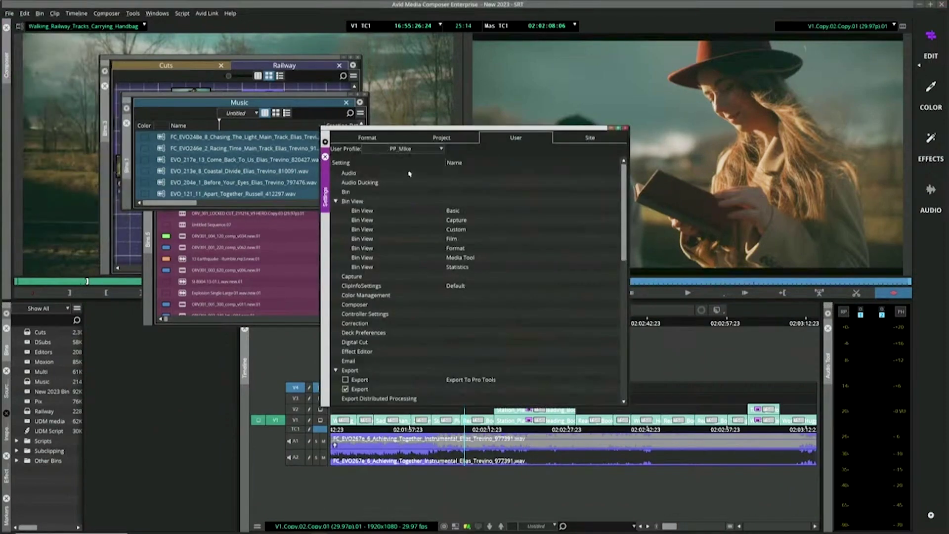
pyautogui.scroll(-5, 403, 276)
pyautogui.click(366, 343)
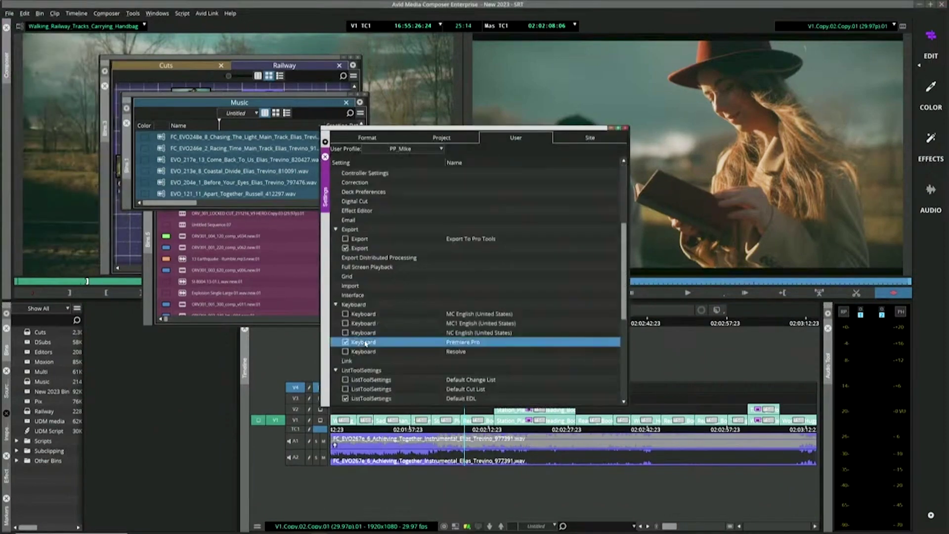
pyautogui.doubleClick(366, 342)
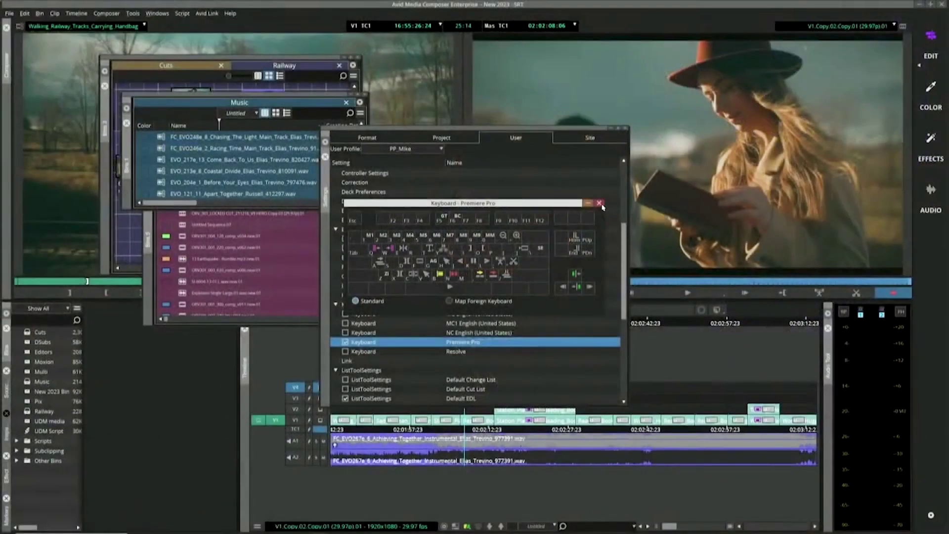
pyautogui.click(600, 203)
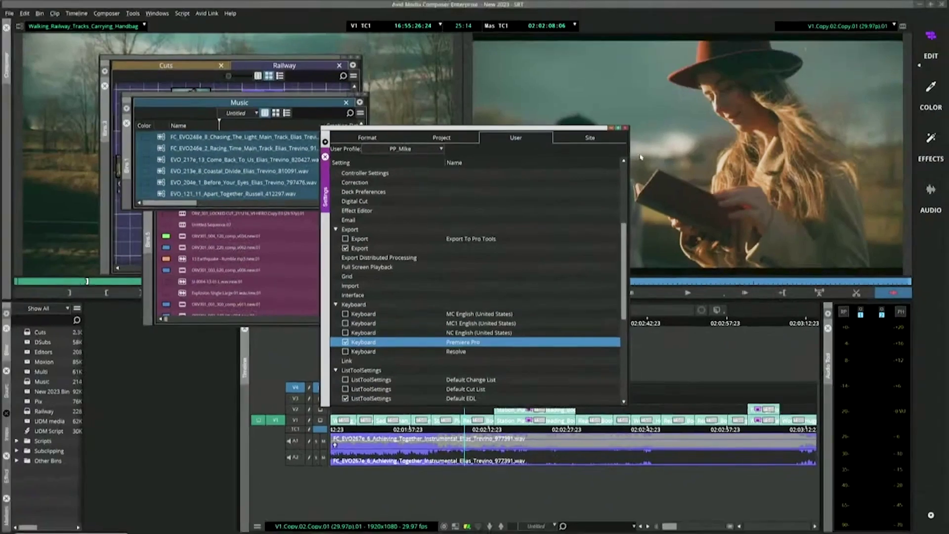
pyautogui.click(625, 128)
# Reopen Settings via File and choose Create User Profile from the User Profile list.
pyautogui.click(9, 15)
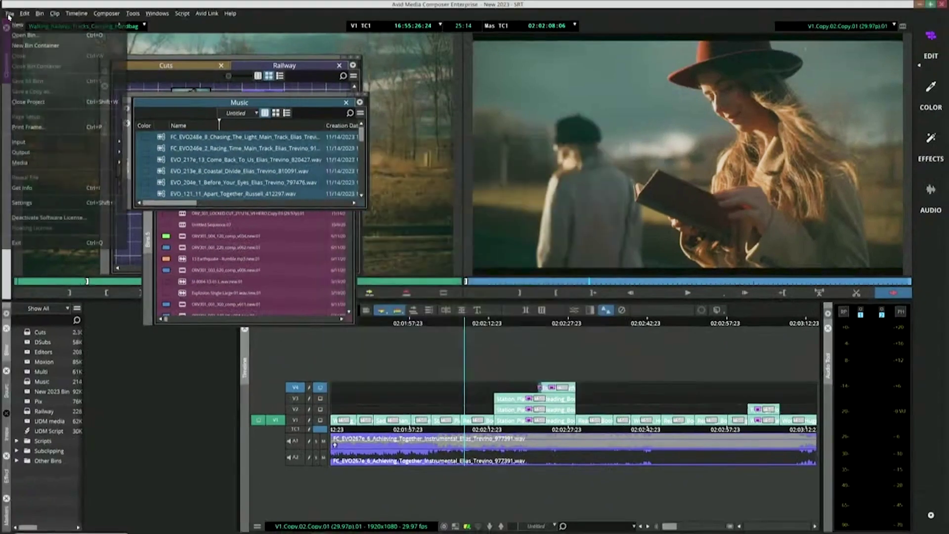
pyautogui.click(30, 203)
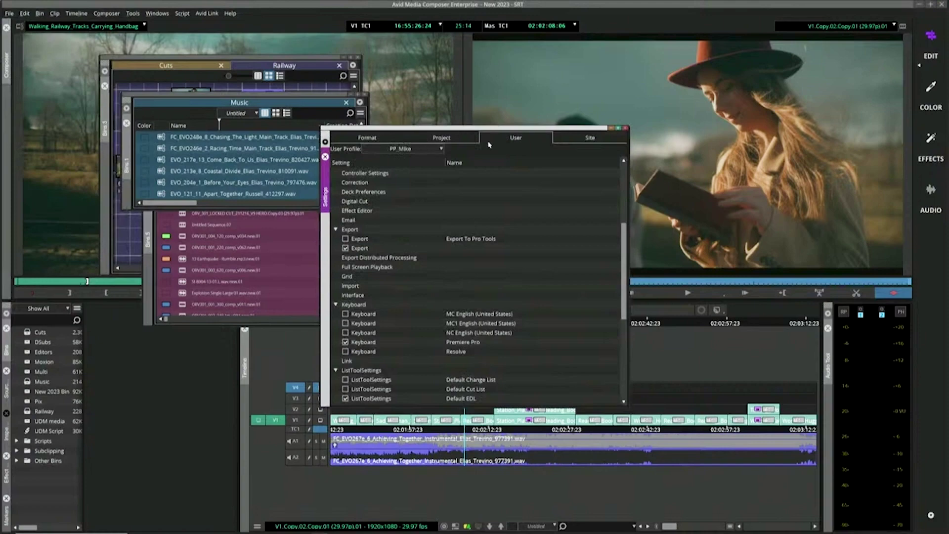
pyautogui.click(437, 150)
pyautogui.click(416, 226)
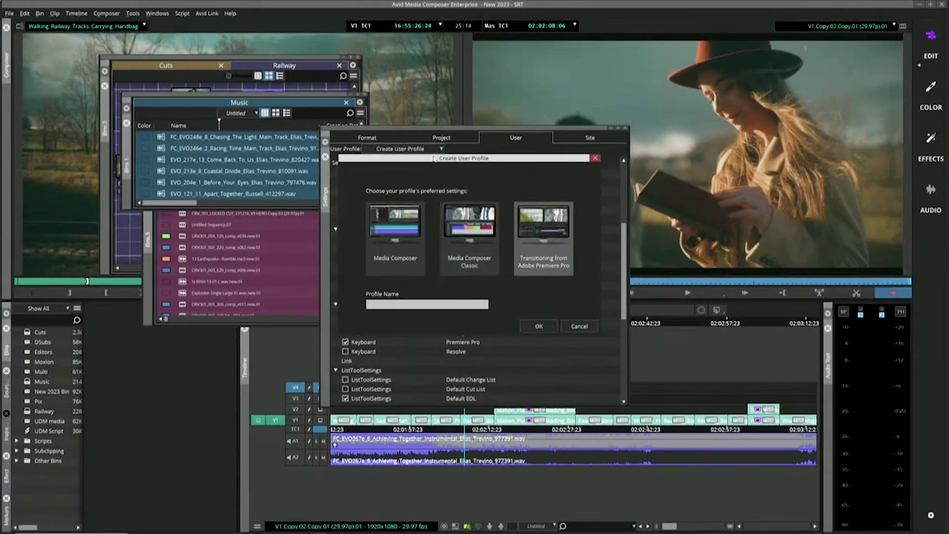
# Cancel the new profile, switch to the Classic_MK profile, and nudge the Composer window left.
pyautogui.click(579, 326)
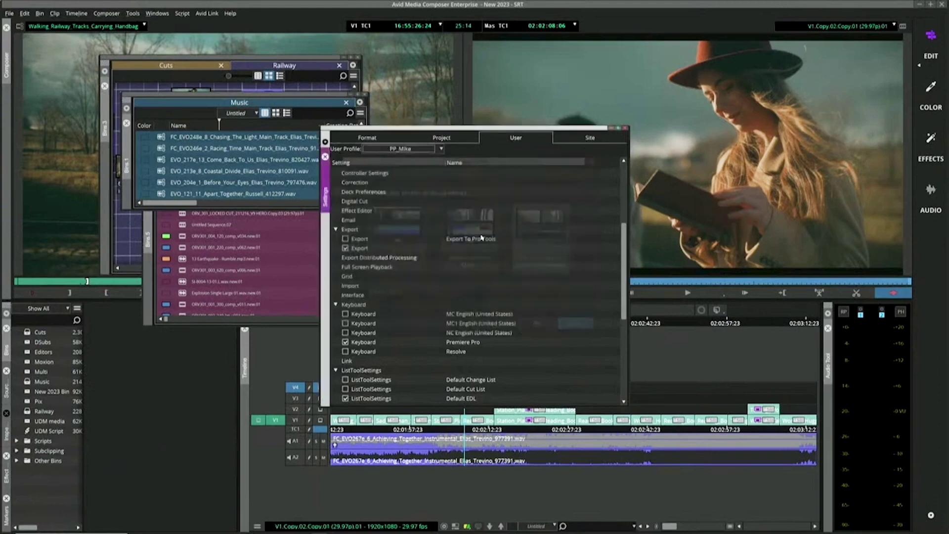
pyautogui.click(415, 148)
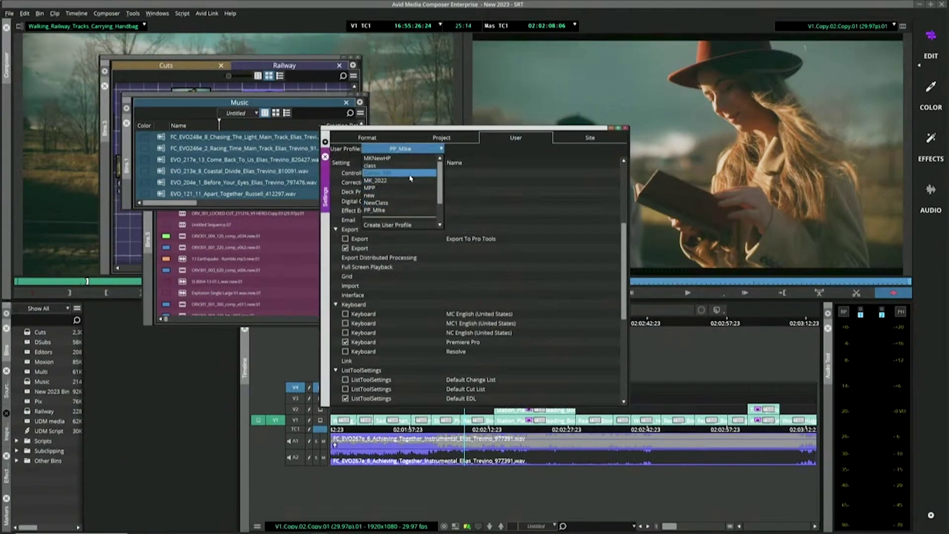
pyautogui.click(410, 173)
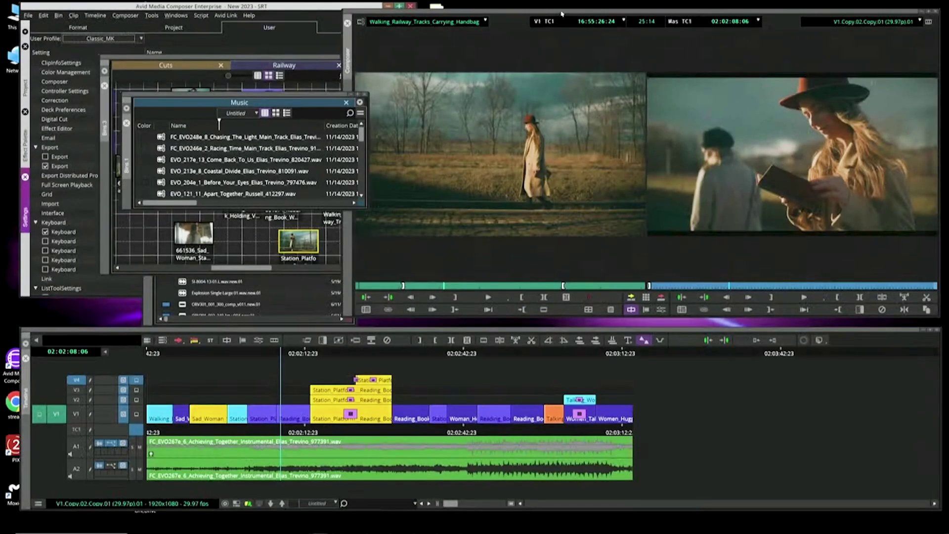
pyautogui.moveTo(562, 13); pyautogui.dragTo(546, 16)
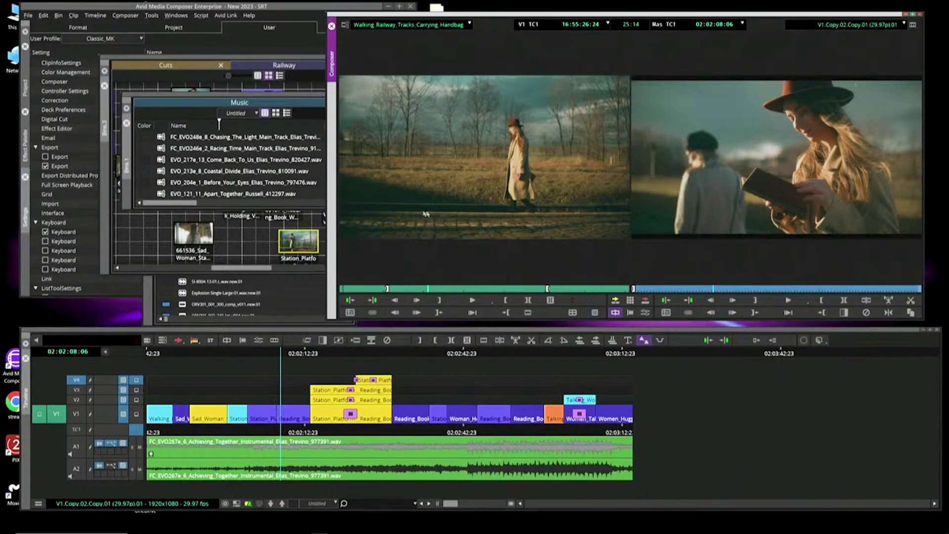
# Show the project's bin list and move the Composer viewer window left and down.
pyautogui.click(70, 28)
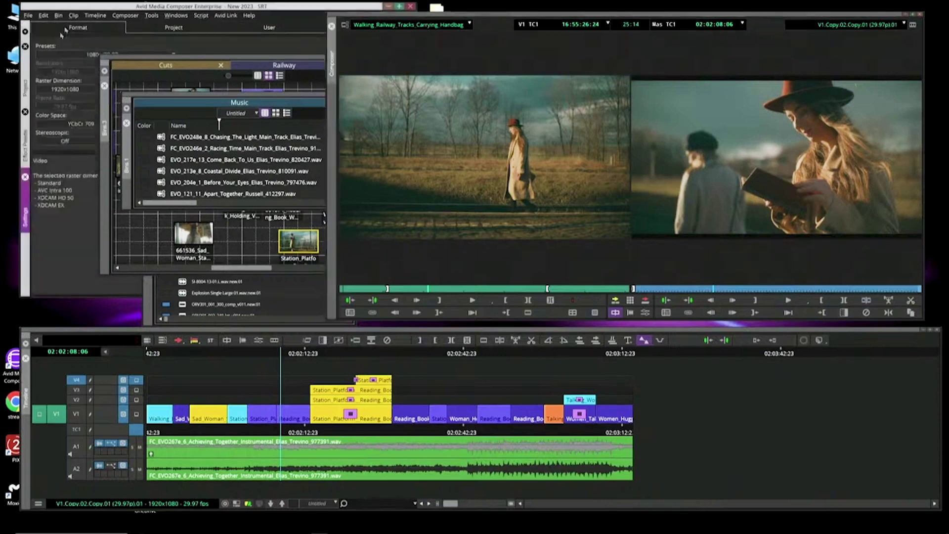
pyautogui.click(27, 84)
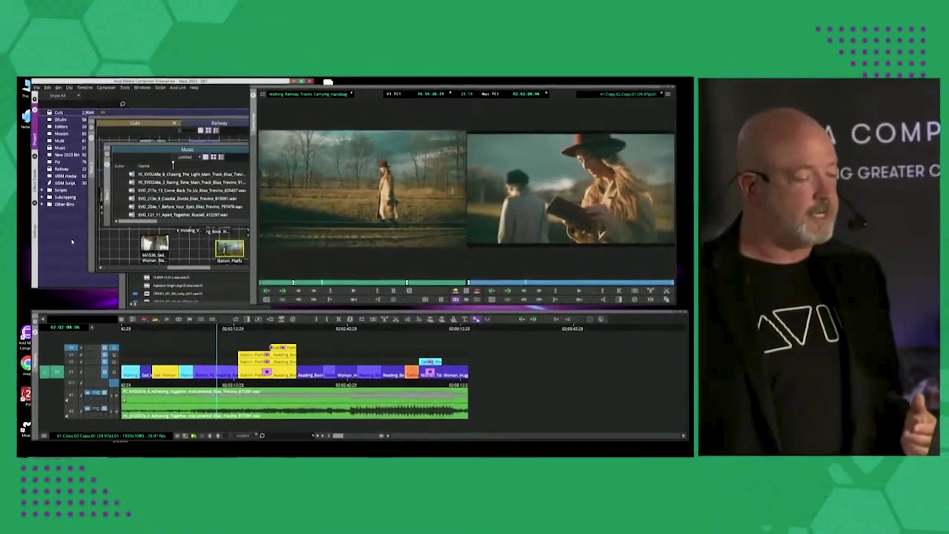
pyautogui.moveTo(316, 91); pyautogui.dragTo(296, 104)
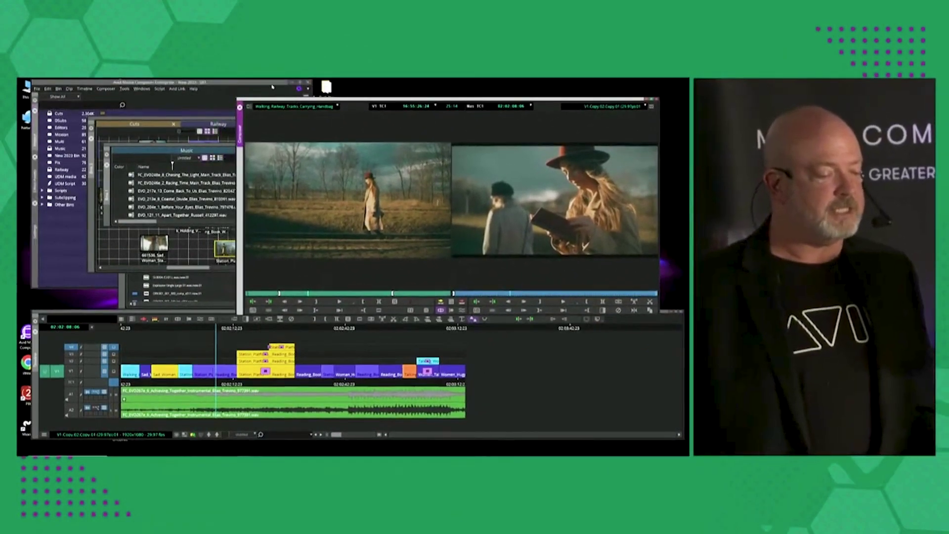
pyautogui.click(173, 95)
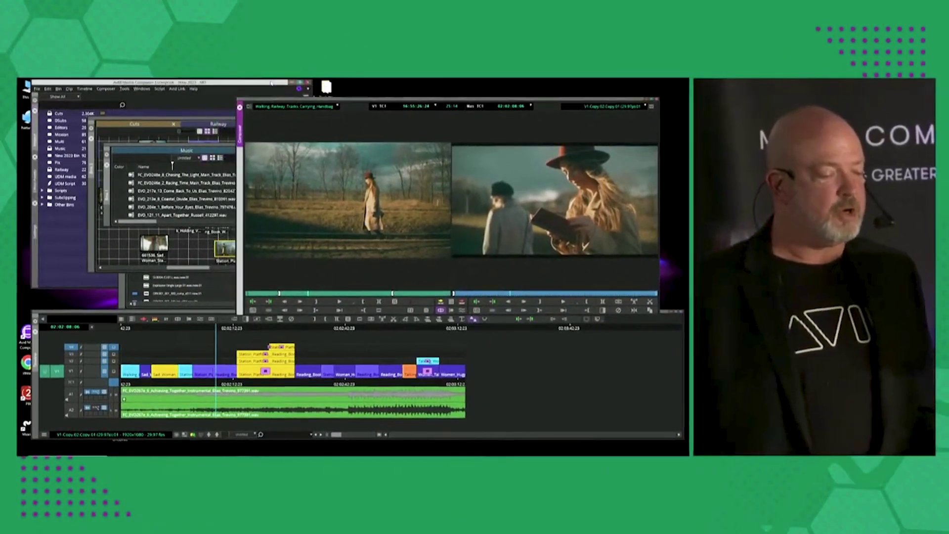
# Toggle the workspace bar in the Windows > Workspace menu, then return to the project's Format tab.
pyautogui.click(142, 89)
pyautogui.moveTo(207, 97)
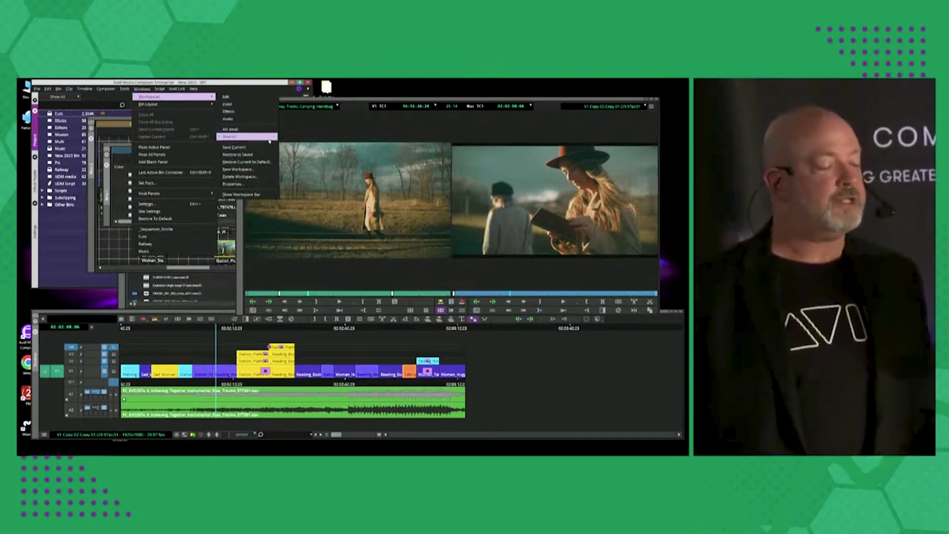
pyautogui.click(263, 195)
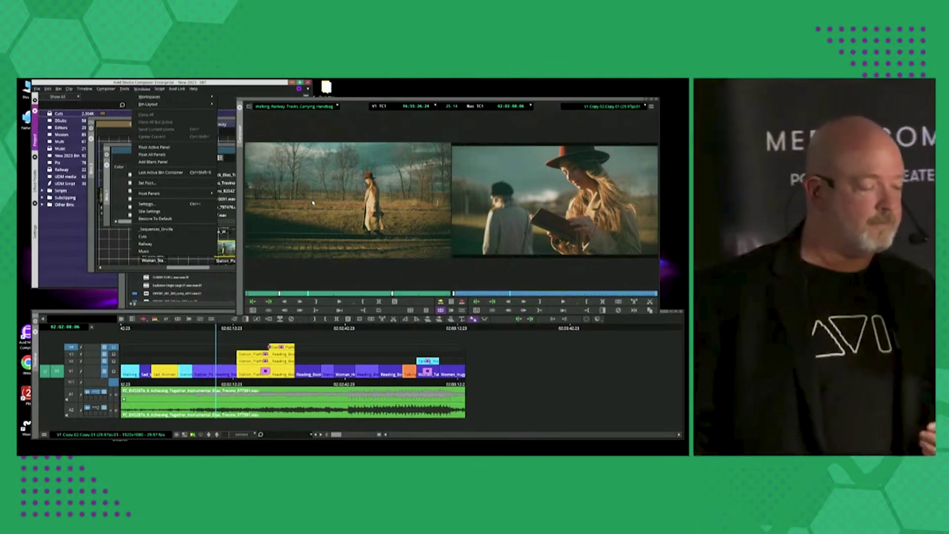
pyautogui.click(144, 251)
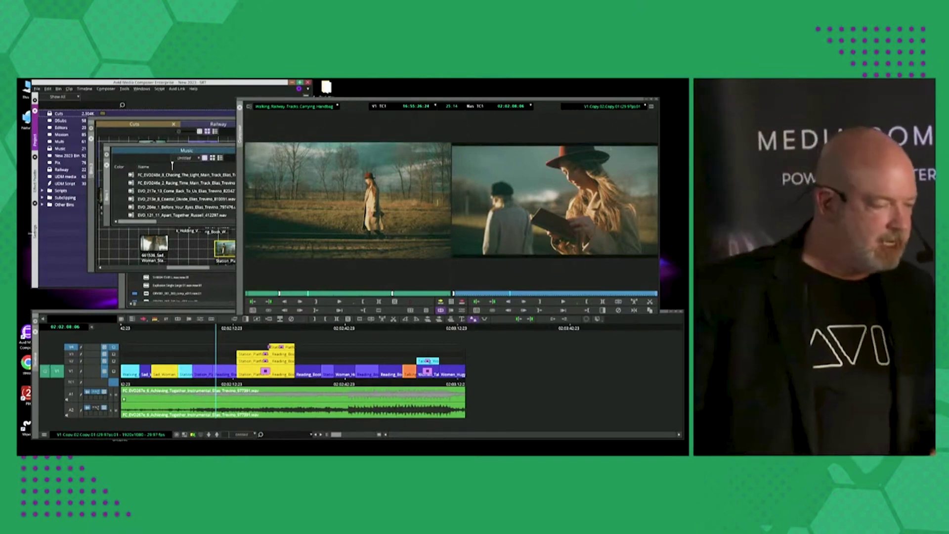
pyautogui.click(35, 231)
# Open the Interface settings from the Project window's Settings list.
pyautogui.click(35, 218)
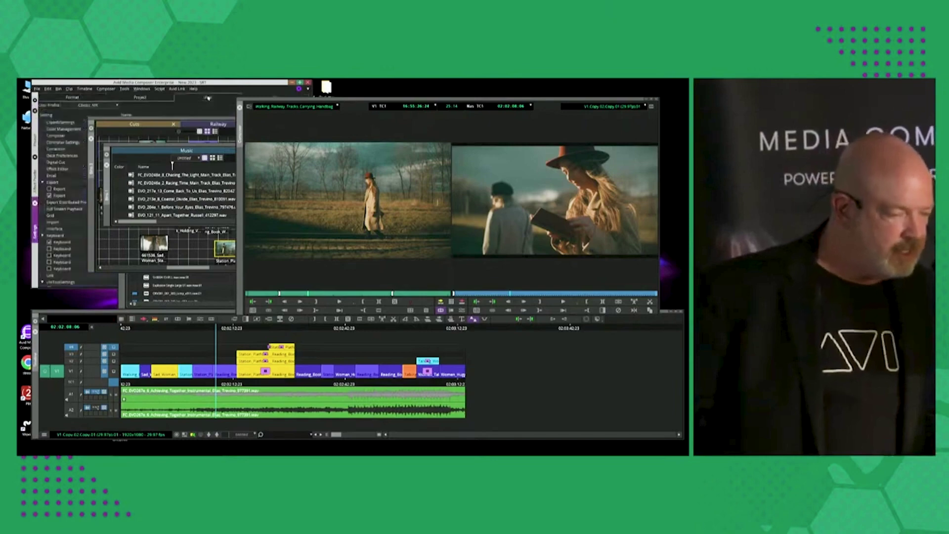
pyautogui.doubleClick(54, 229)
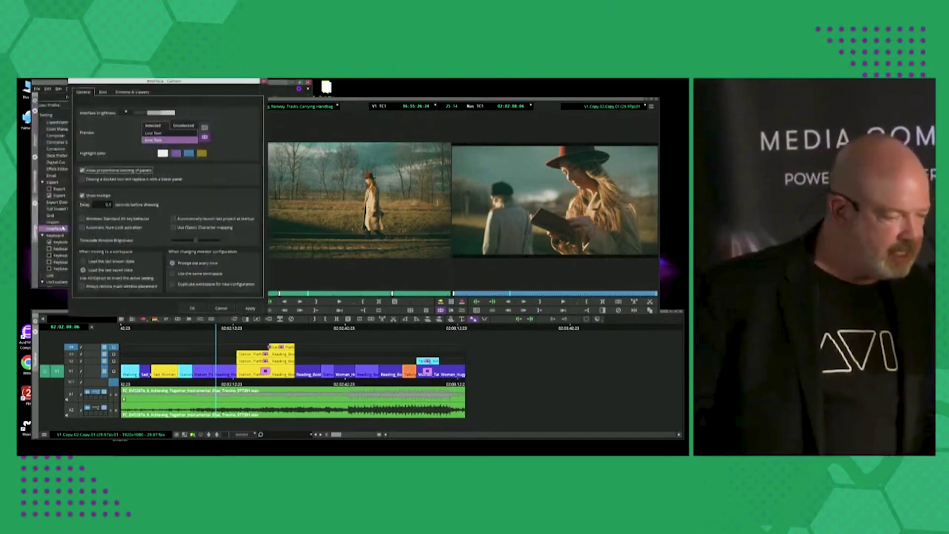